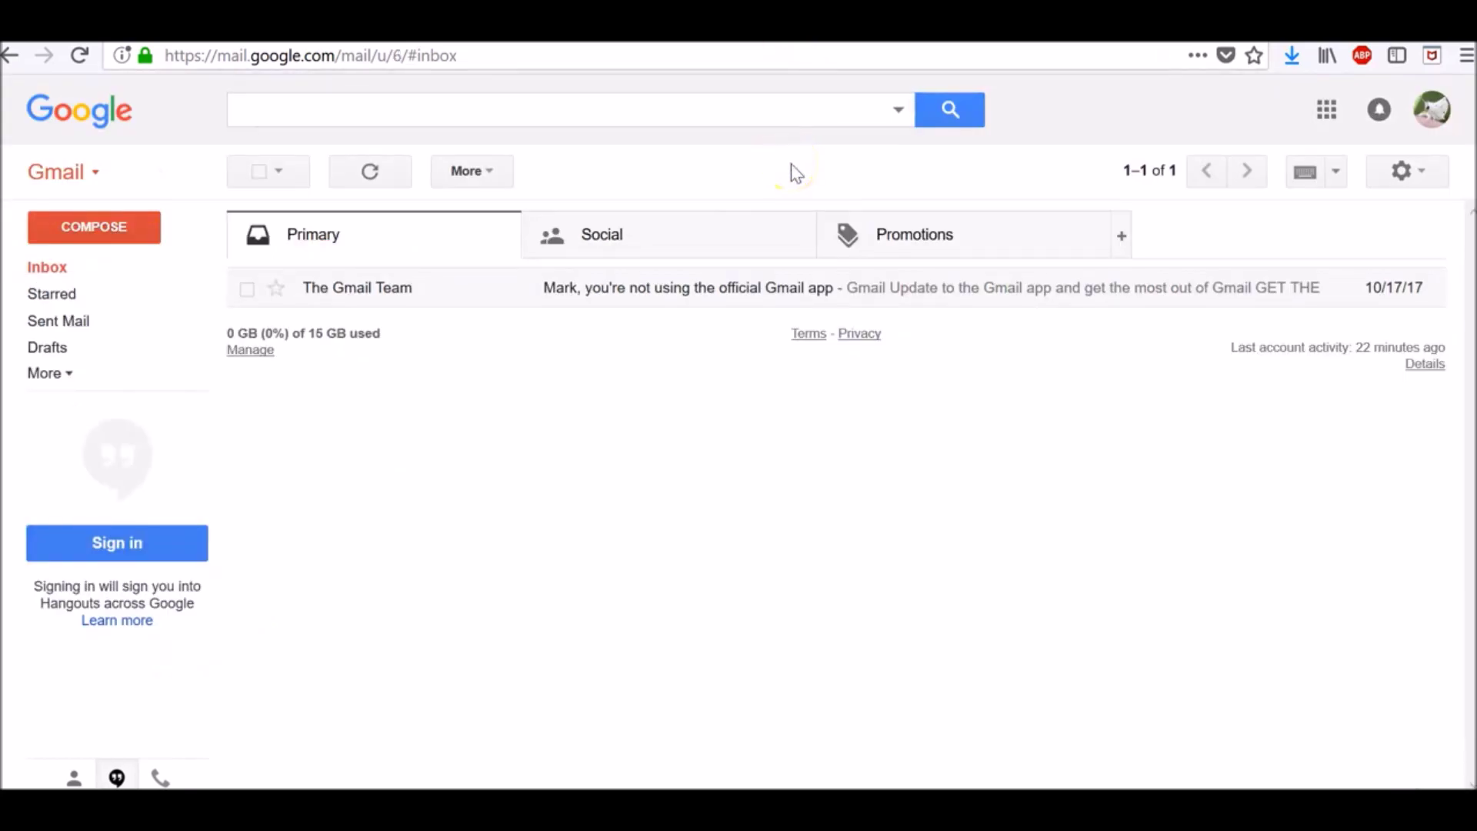
Switch Gmail to the new design from the settings gear menu.
click(1401, 172)
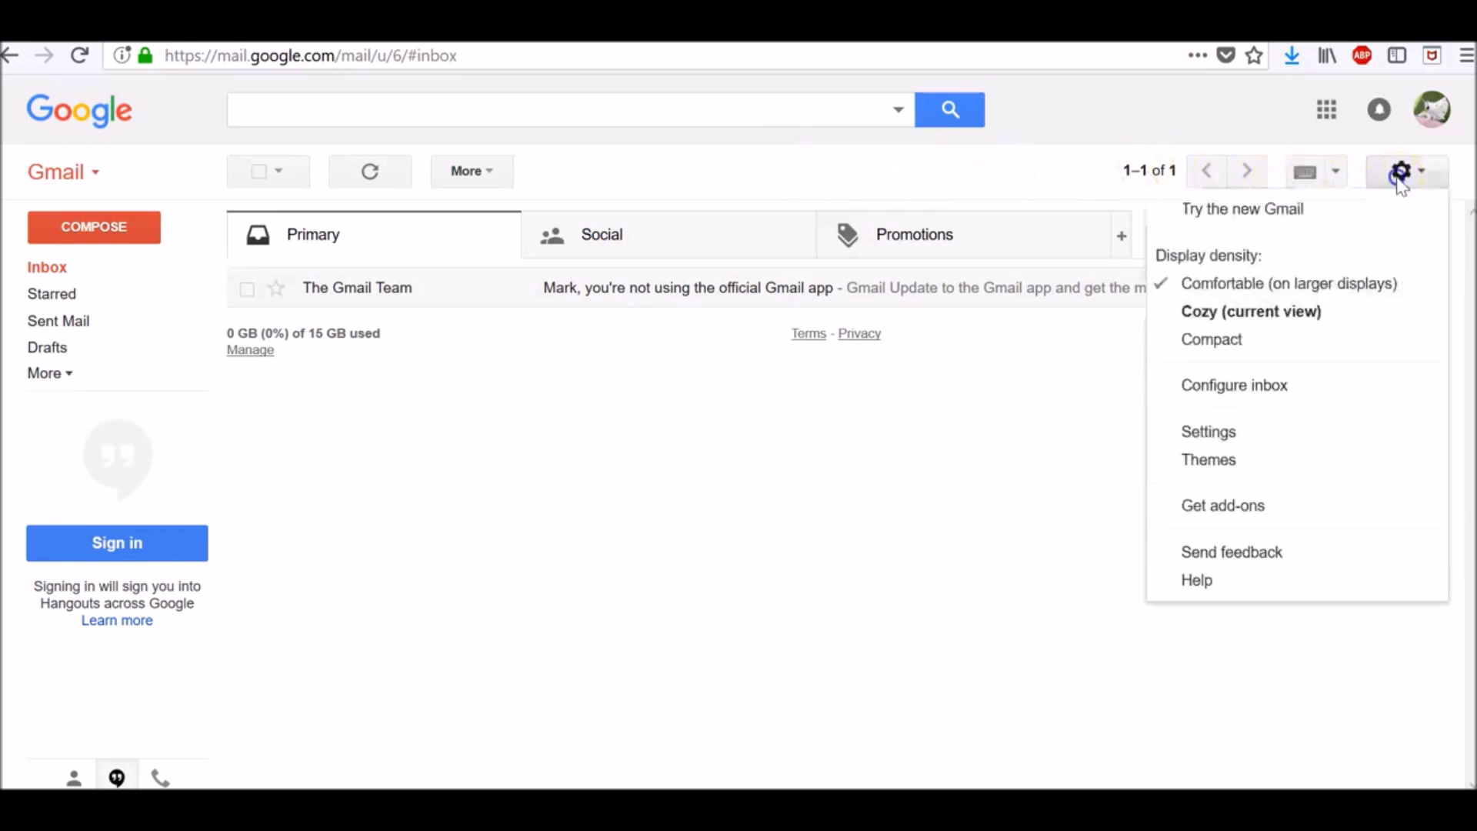
click(1285, 212)
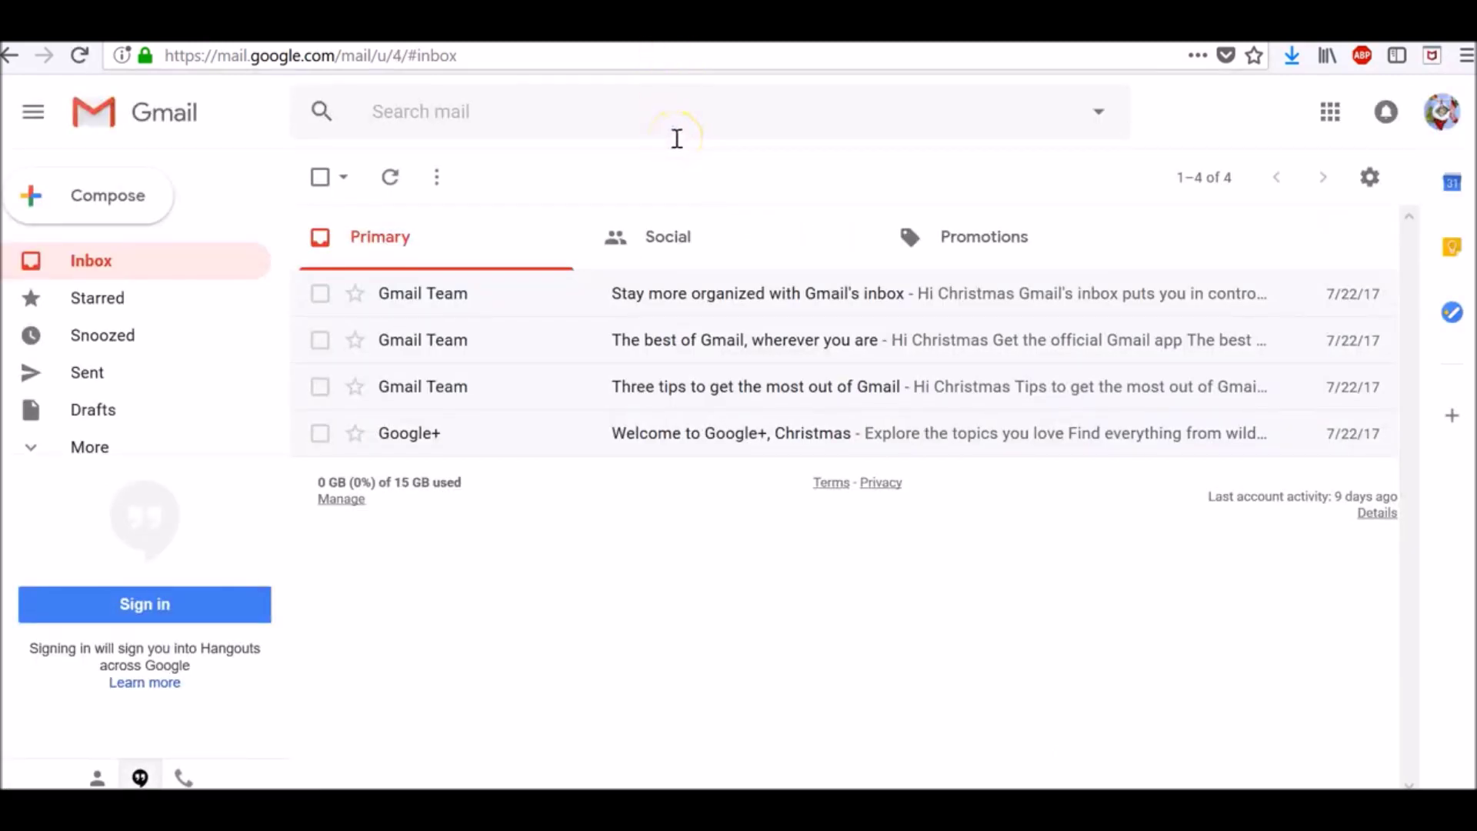
mouse_move(877, 293)
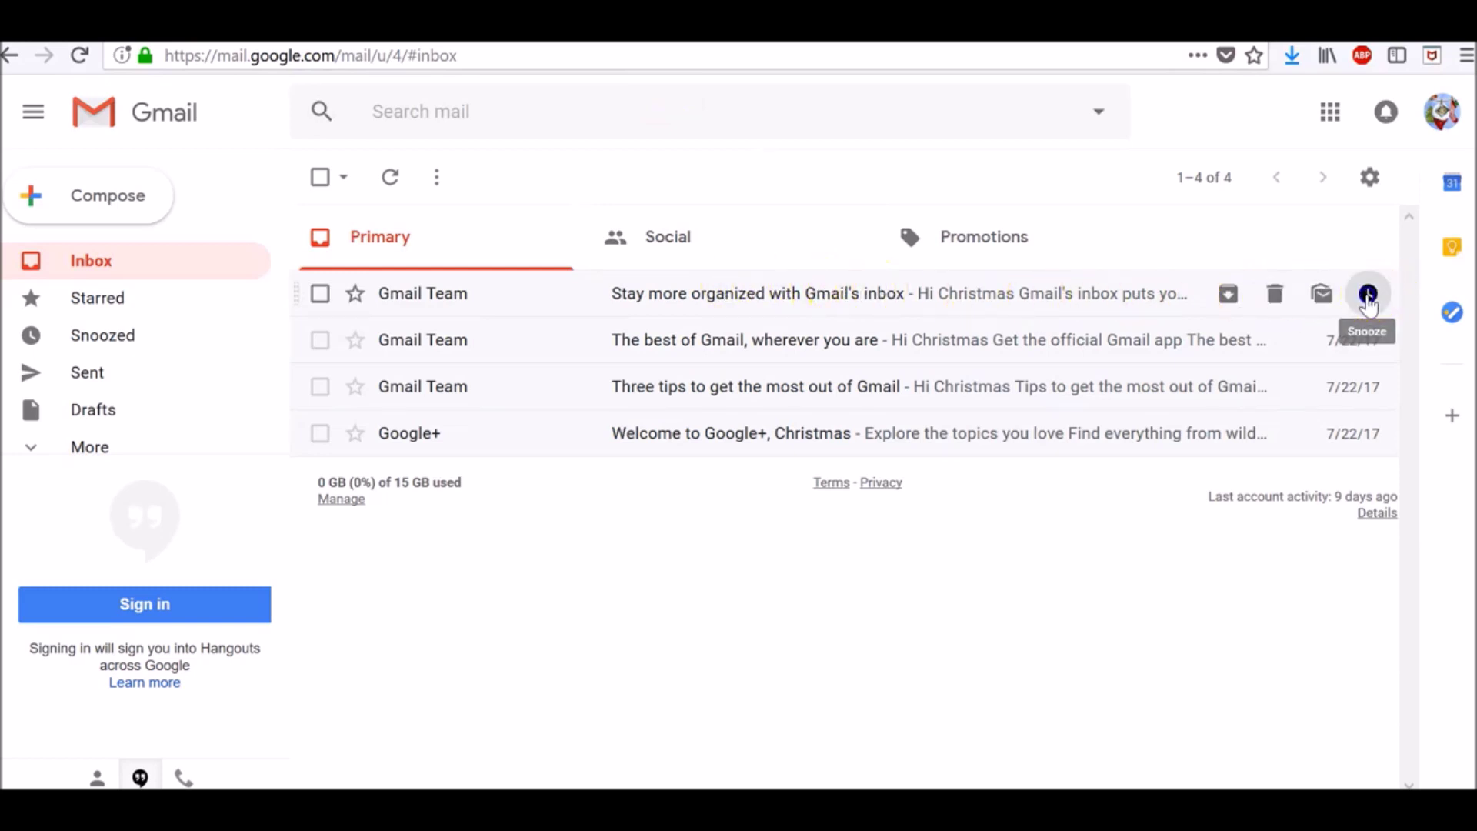
click(1368, 295)
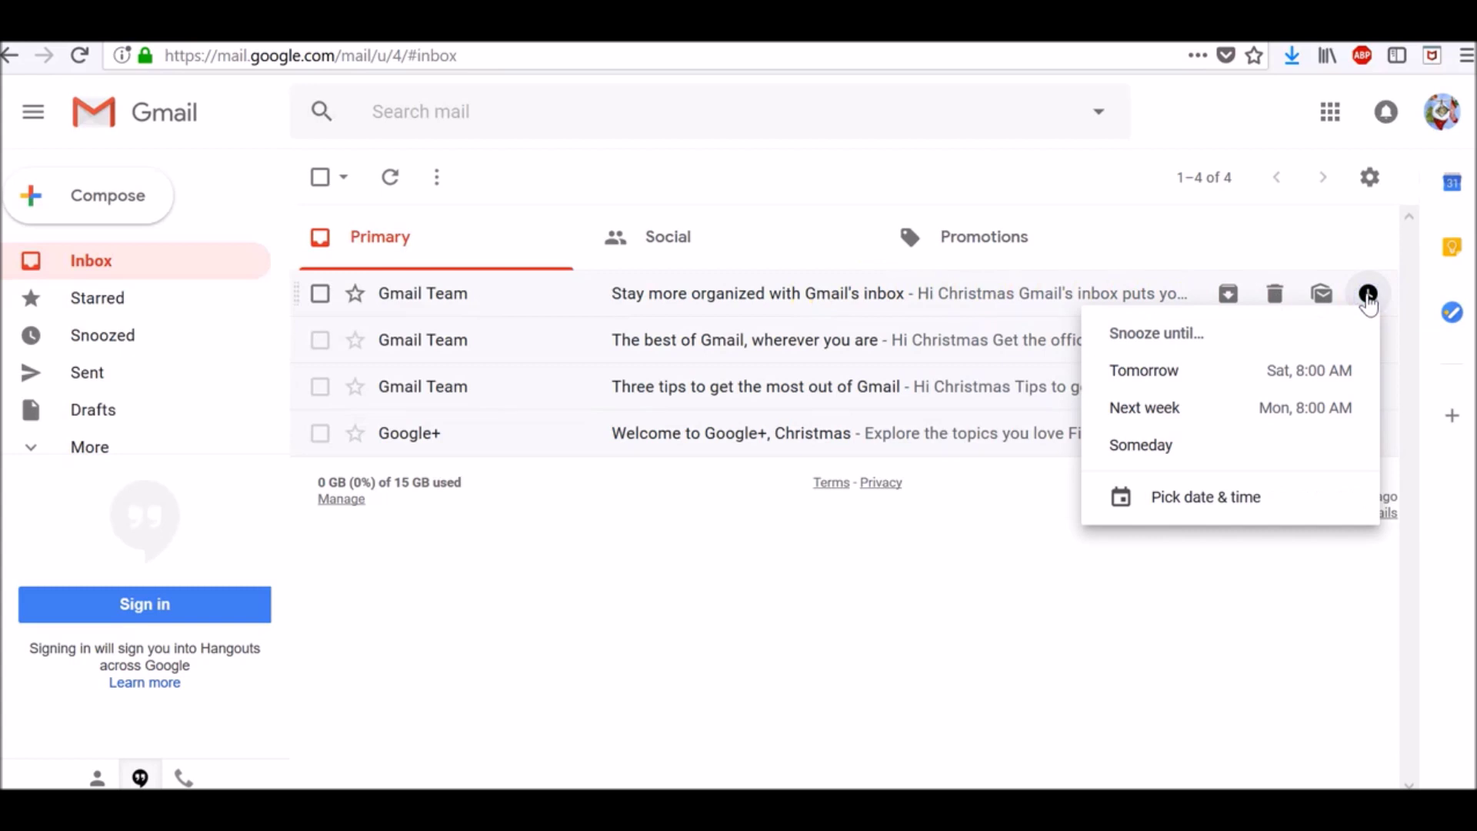
click(1153, 371)
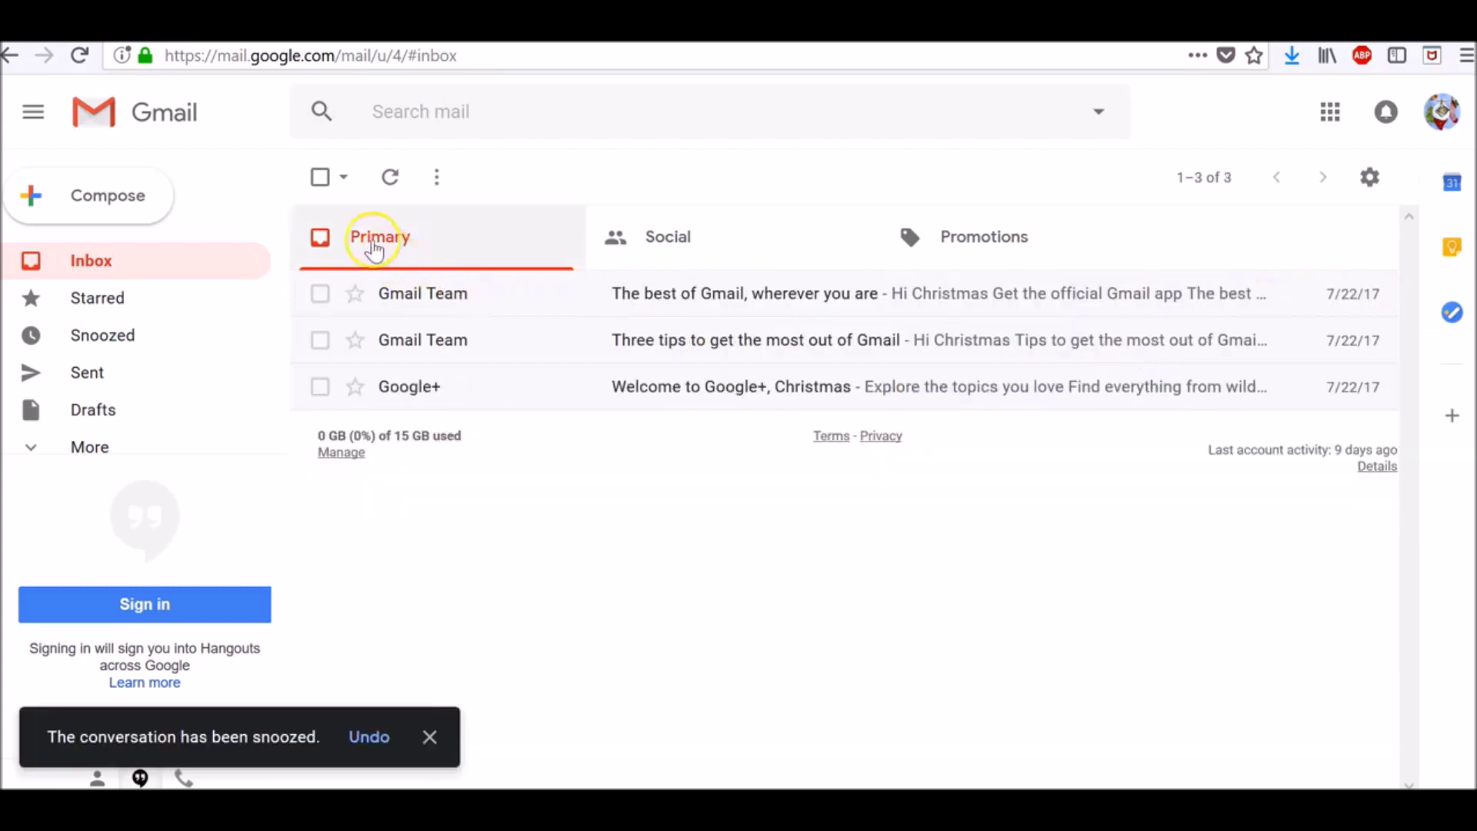
Select 'The best of Gmail', the next message and the Google+ message, and snooze them until Someday.
click(320, 293)
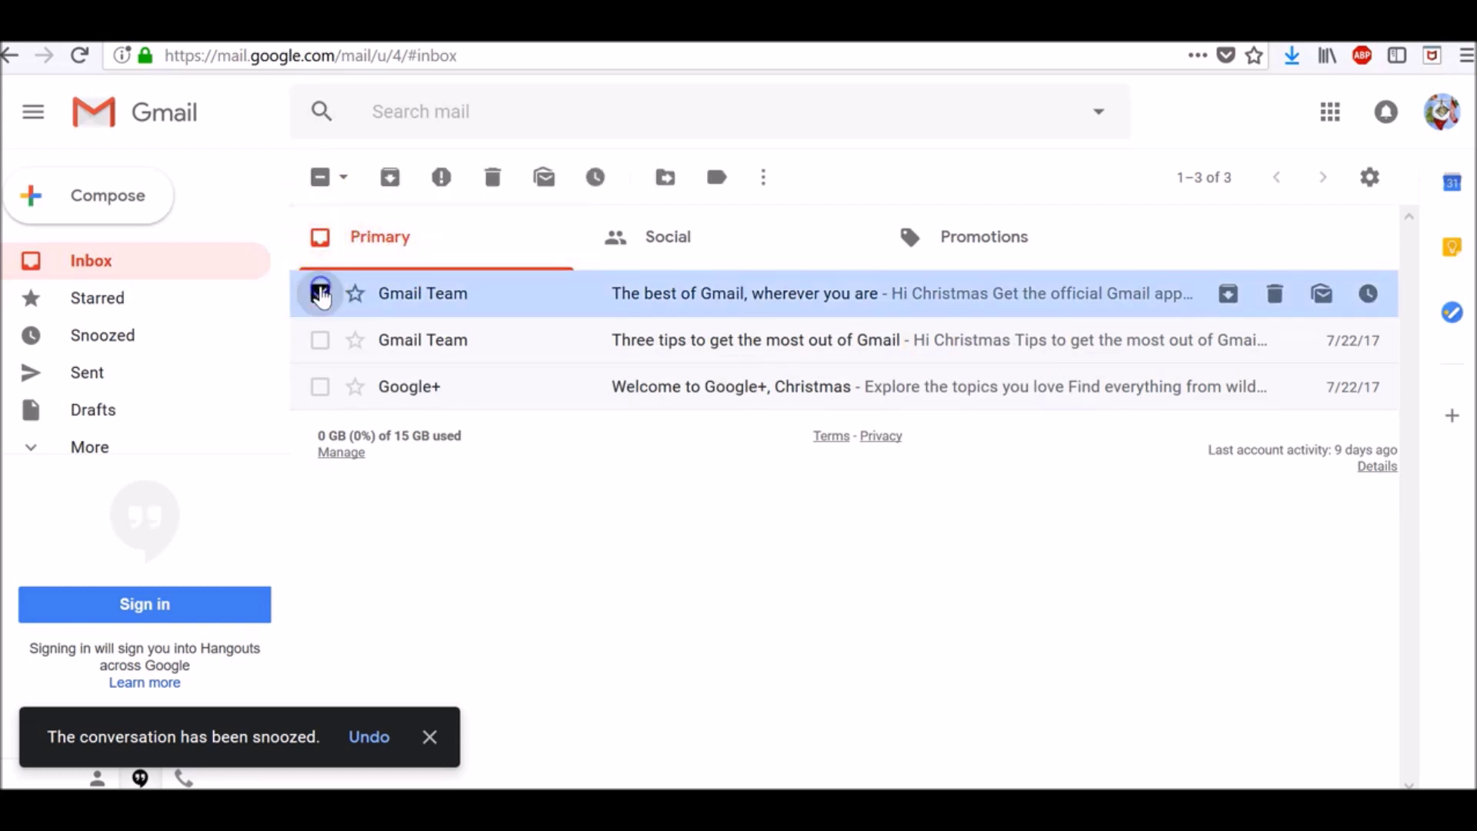
click(320, 340)
click(320, 387)
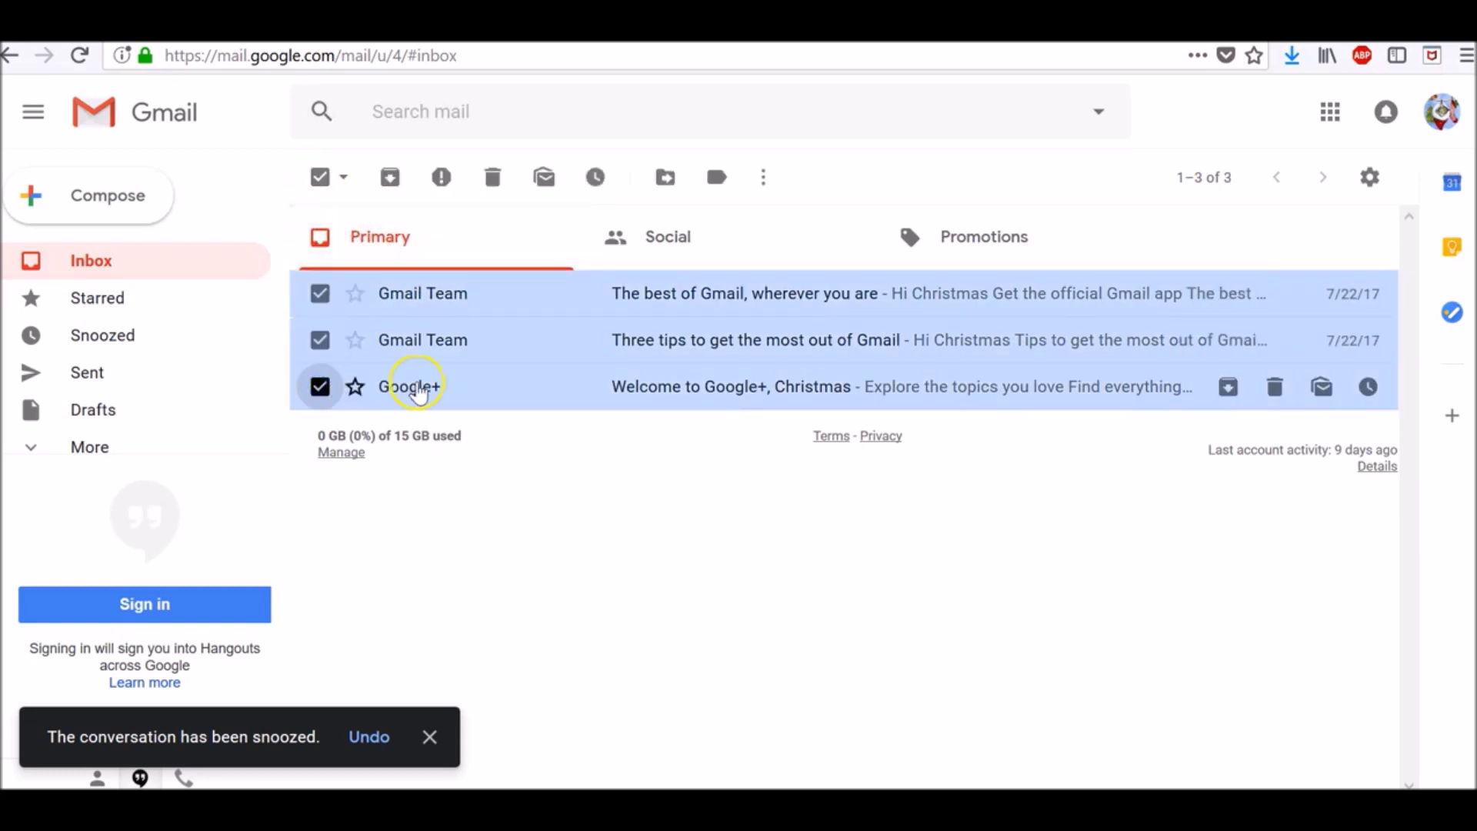
click(595, 177)
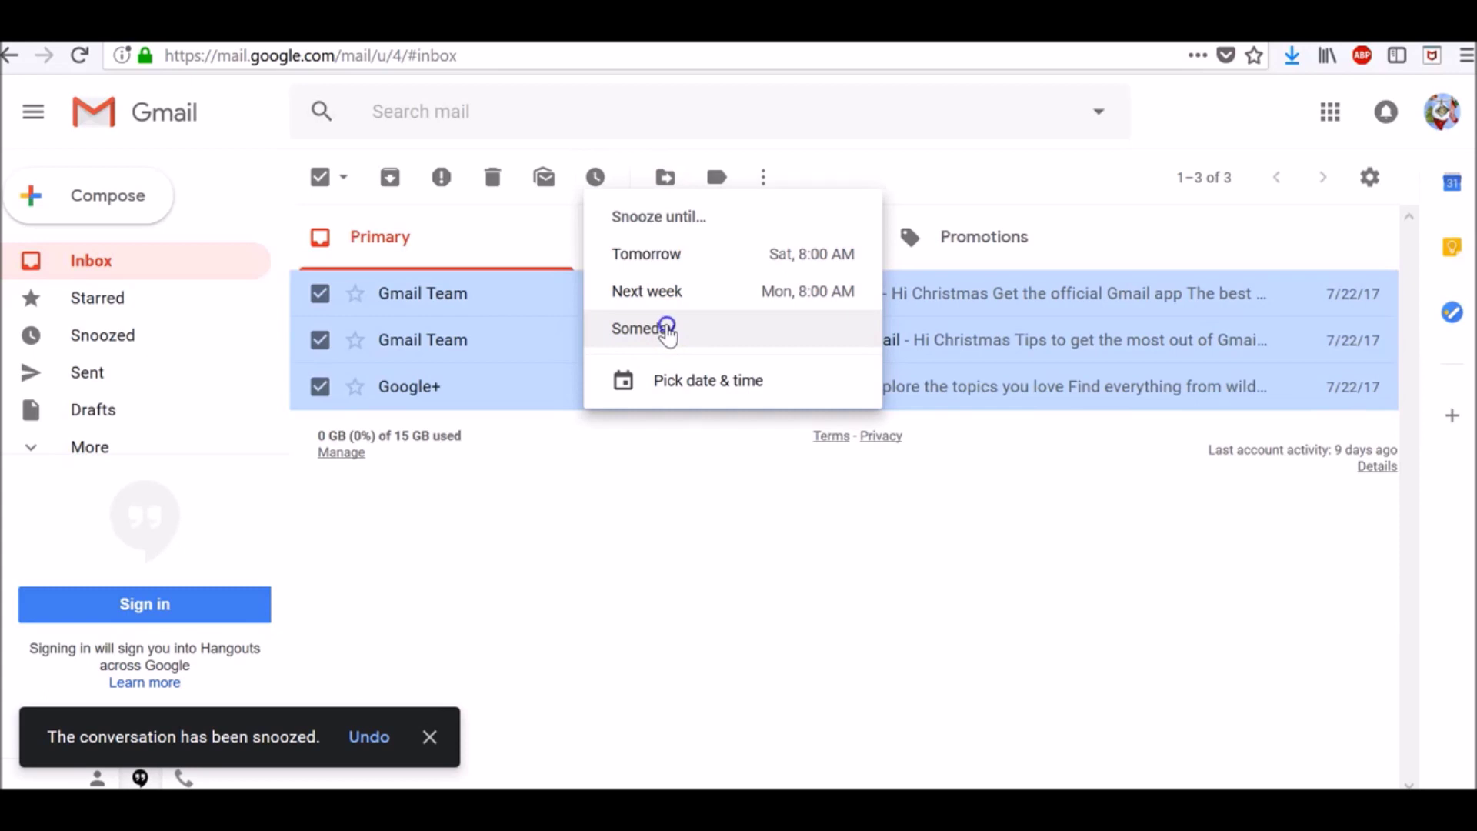
click(668, 334)
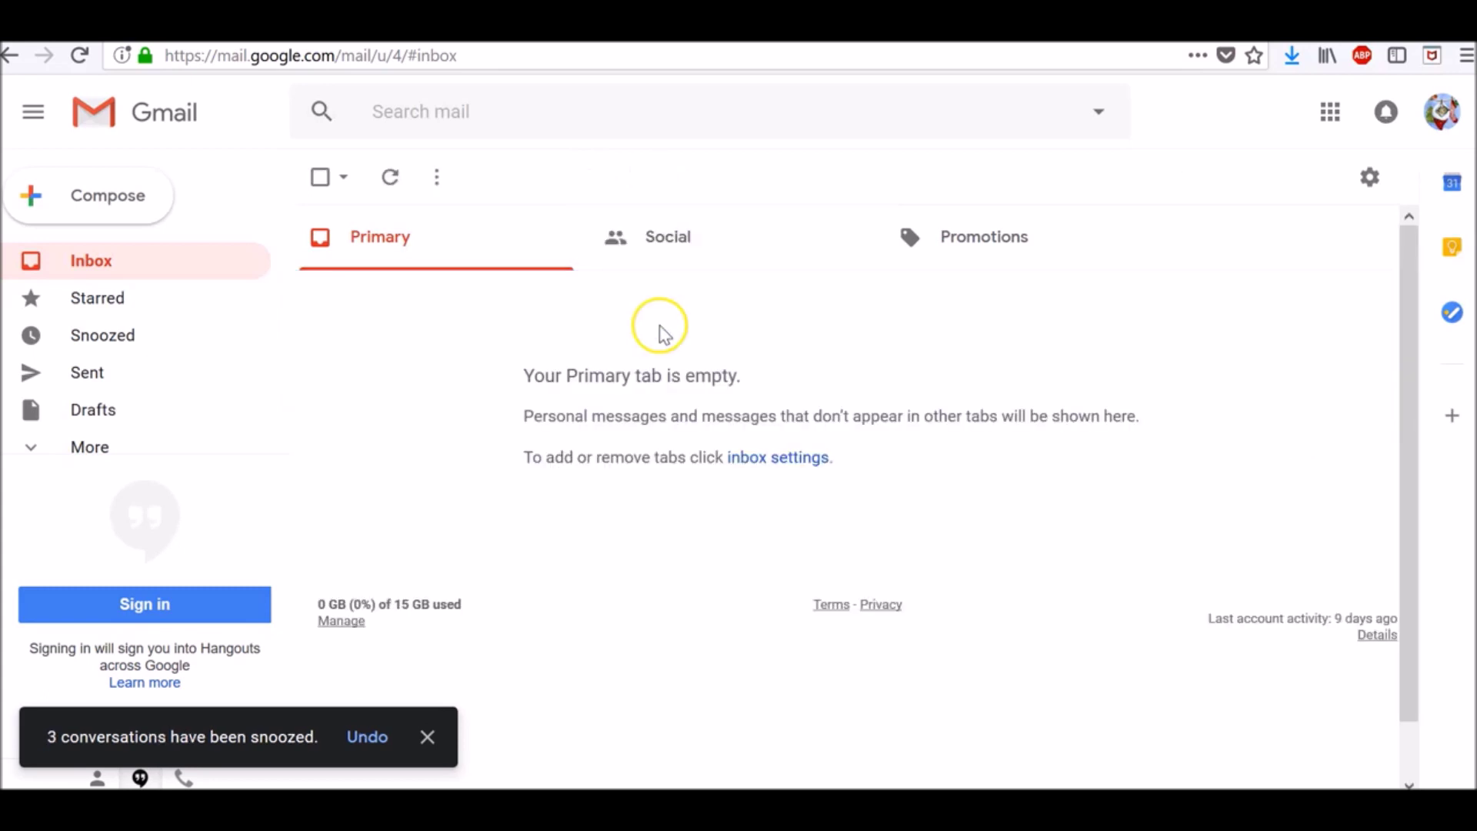